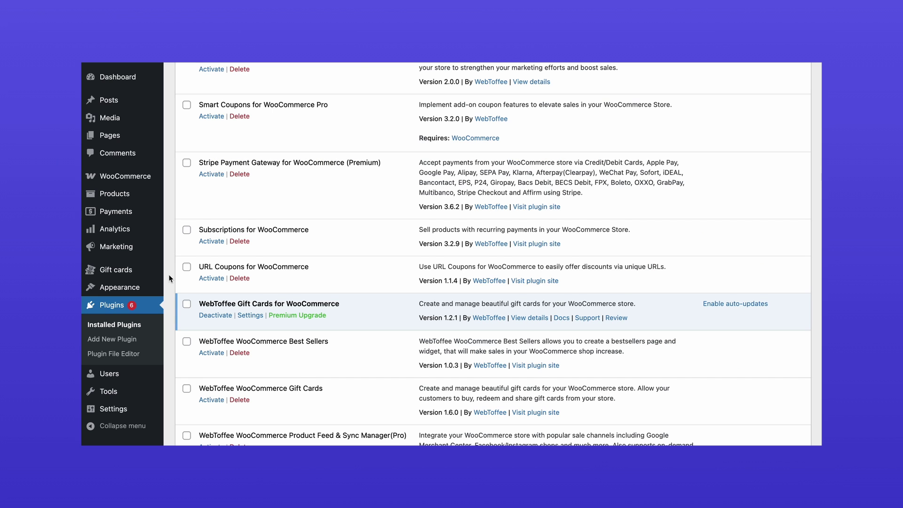
In the gift card plugin's General settings, enable the gift card product option
click(155, 271)
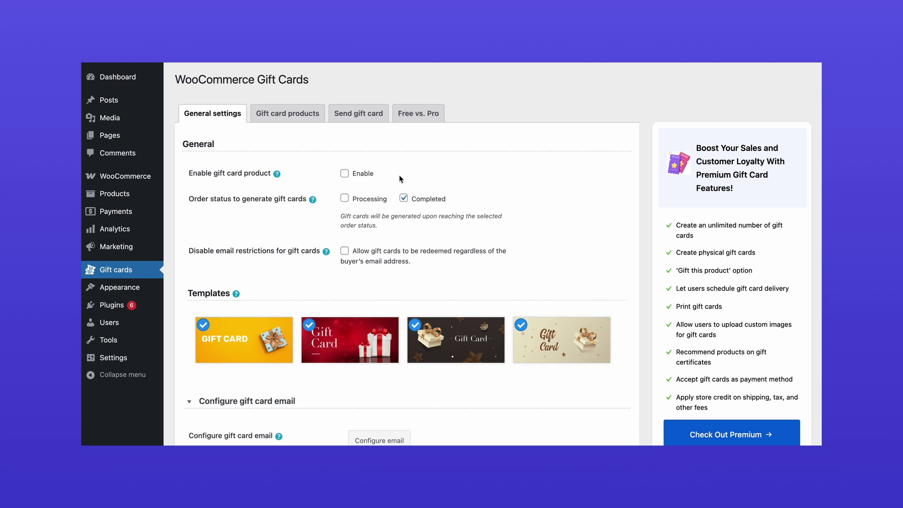
click(344, 173)
Open the Product as gift product and retitle it 'Gift Card'
click(312, 119)
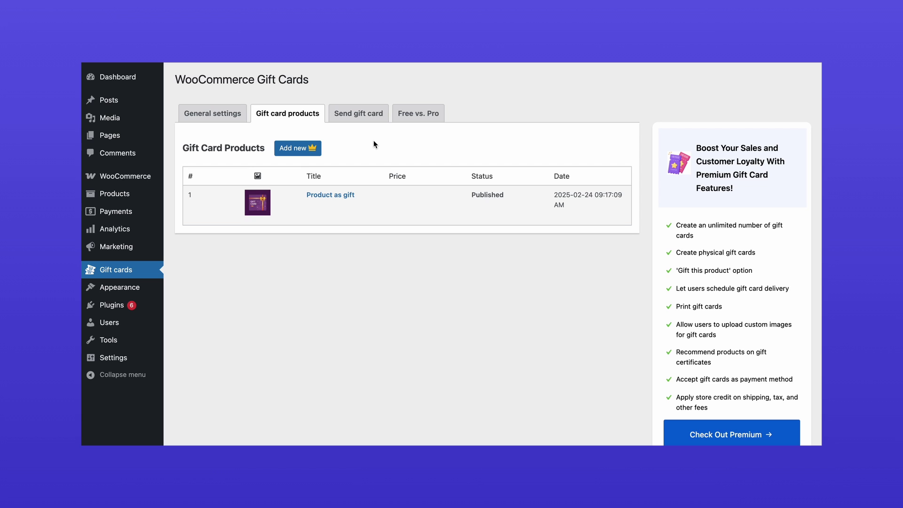
mouse_move(331, 204)
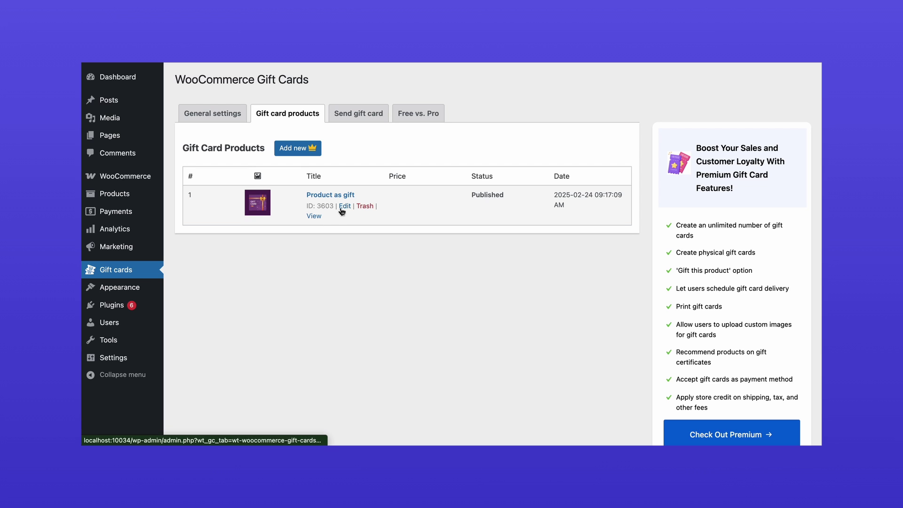
click(343, 206)
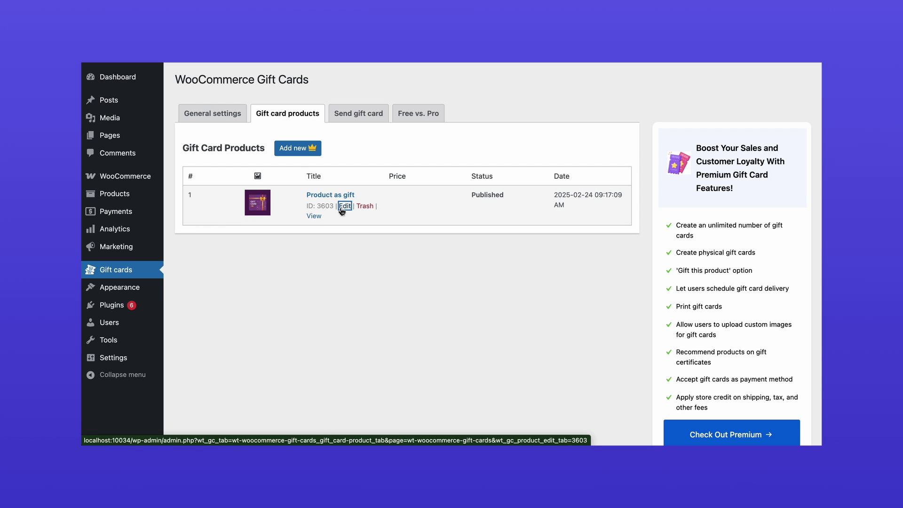
click(593, 203)
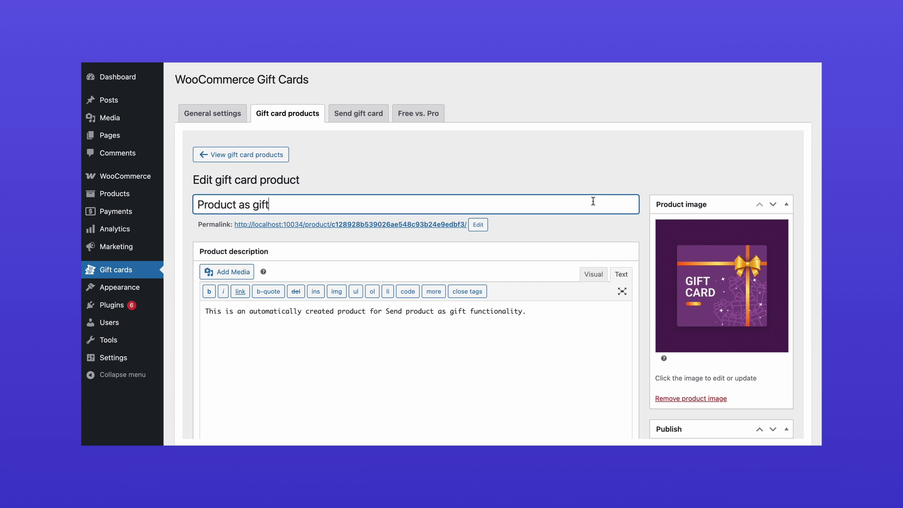
key(ctrl+a)
text(Gift Card)
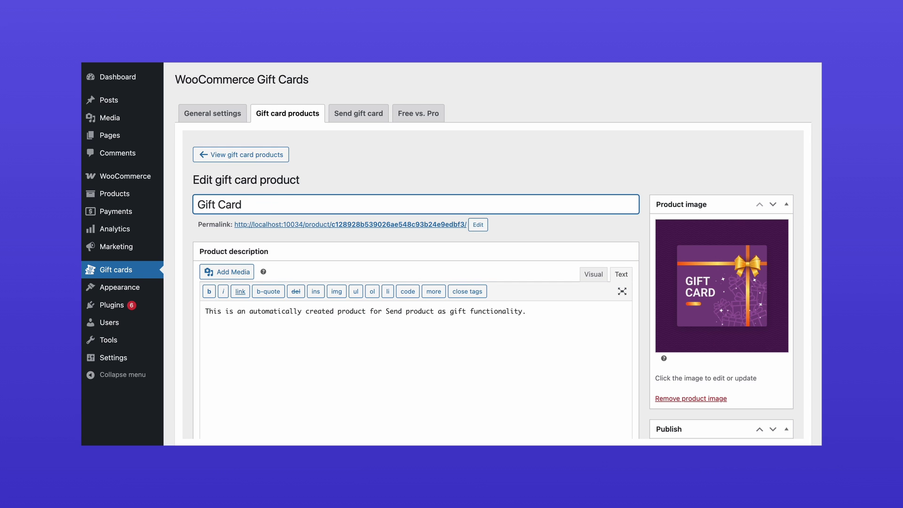
Set predefined amounts 100, 200, 500, 1000 and 2000, then update the product
scroll(496, 287, down, 5)
click(406, 288)
text(10)
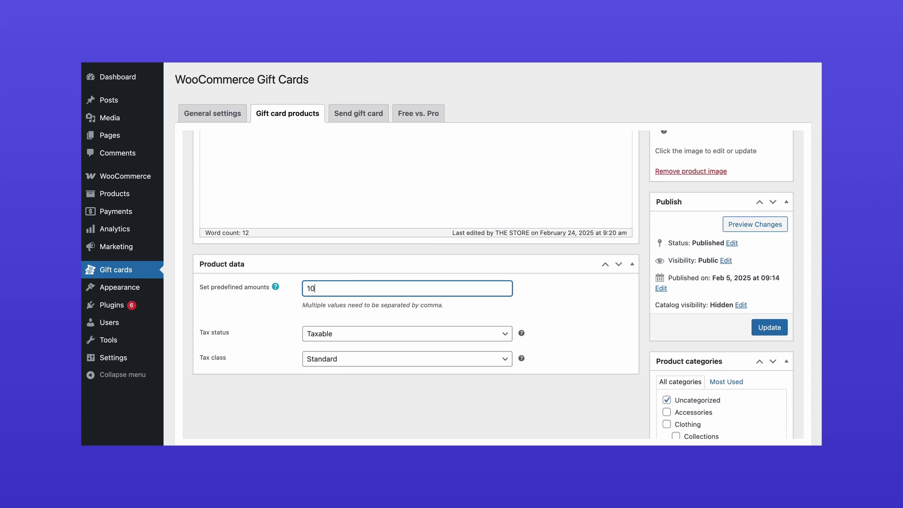
text(0,200,500,1000,200)
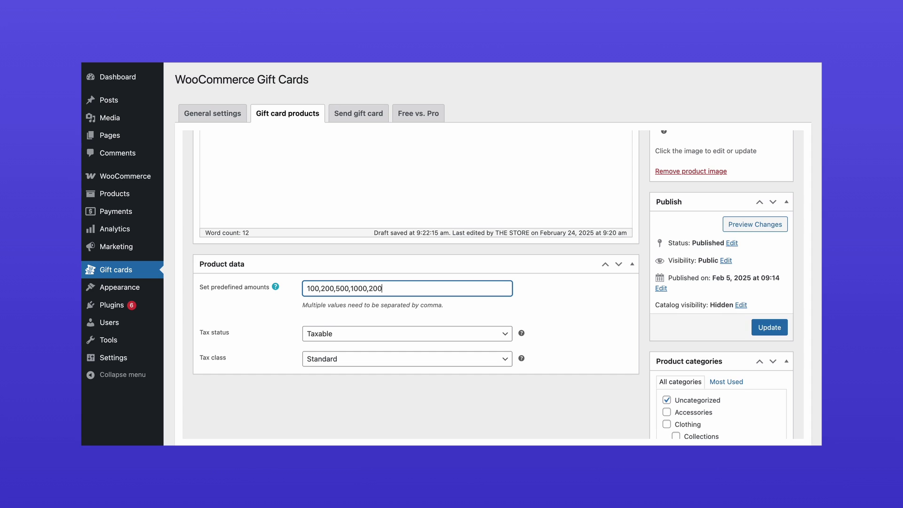
text(0)
click(761, 327)
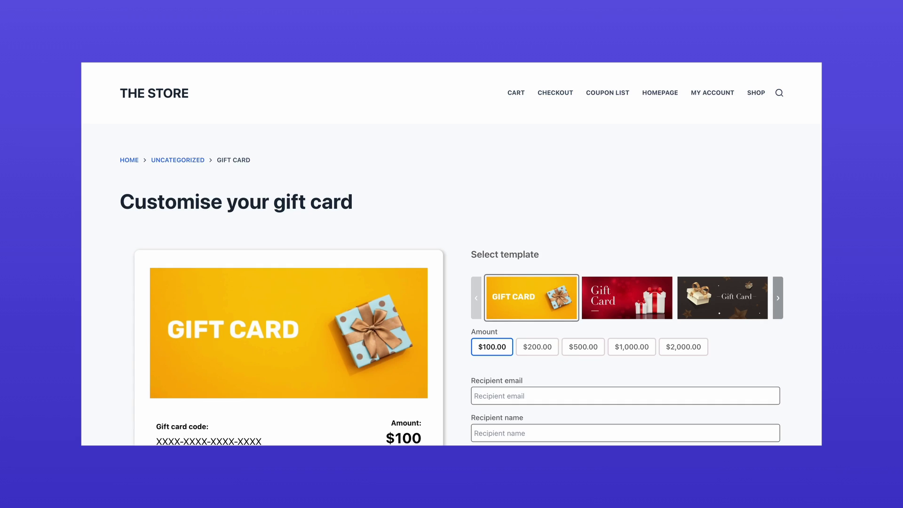
Enter the recipient's email and name on the $100 gift card and add it to the cart
scroll(451, 254, down, 2)
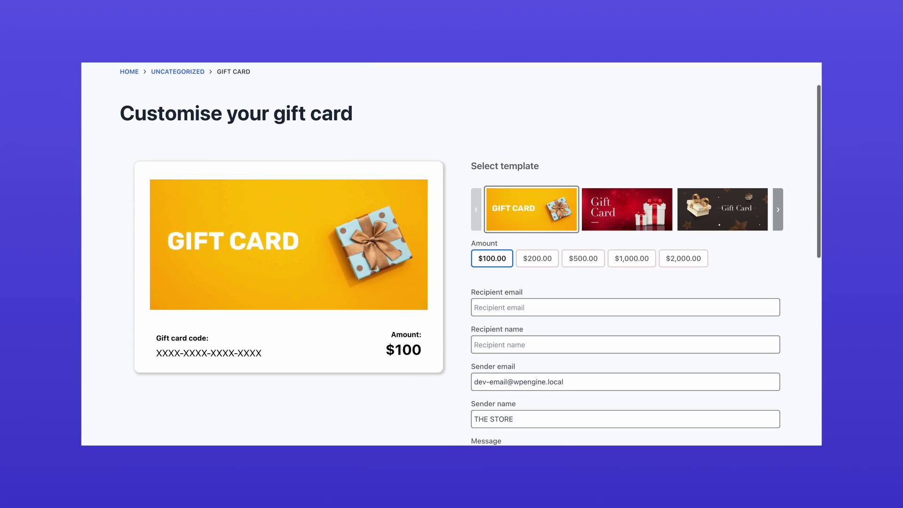
scroll(452, 254, down, 2)
scroll(451, 254, down, 2)
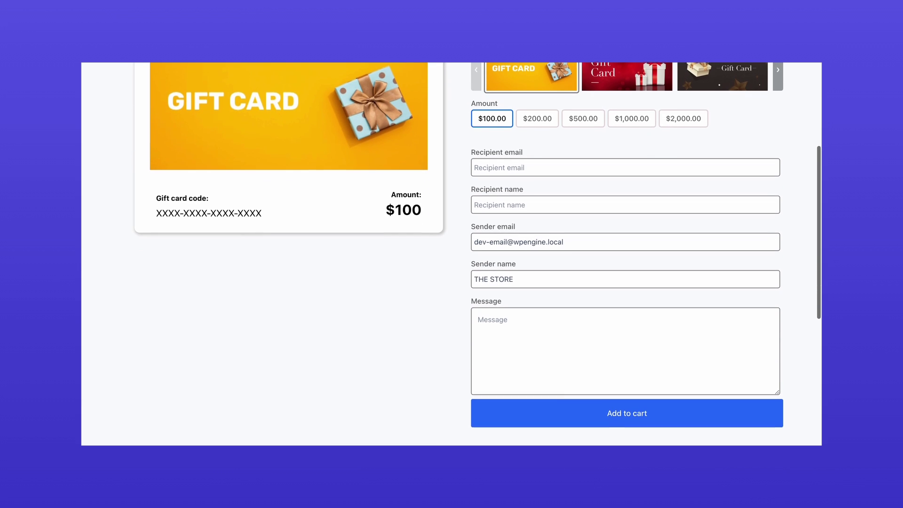
click(625, 227)
key(Tab)
text(John Deo)
click(663, 420)
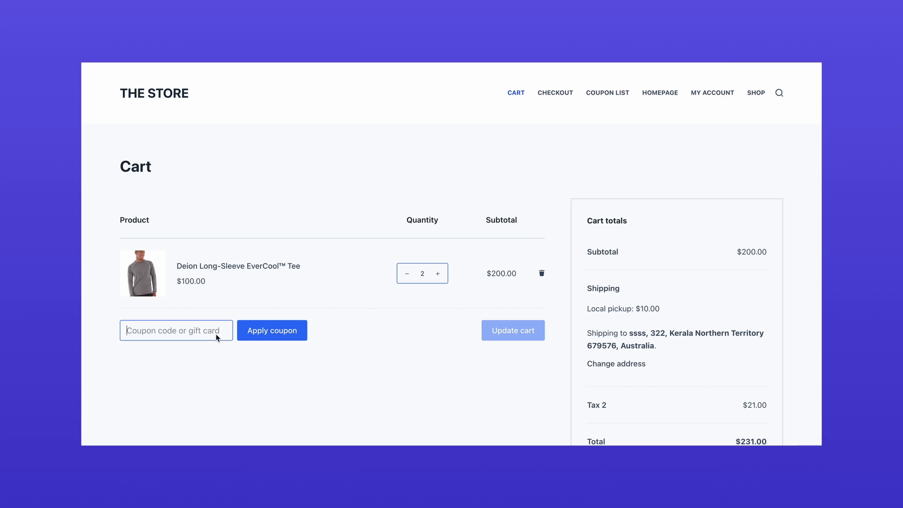
Apply the pasted gift card code as a coupon, bringing the cart total to $0.00
click(215, 336)
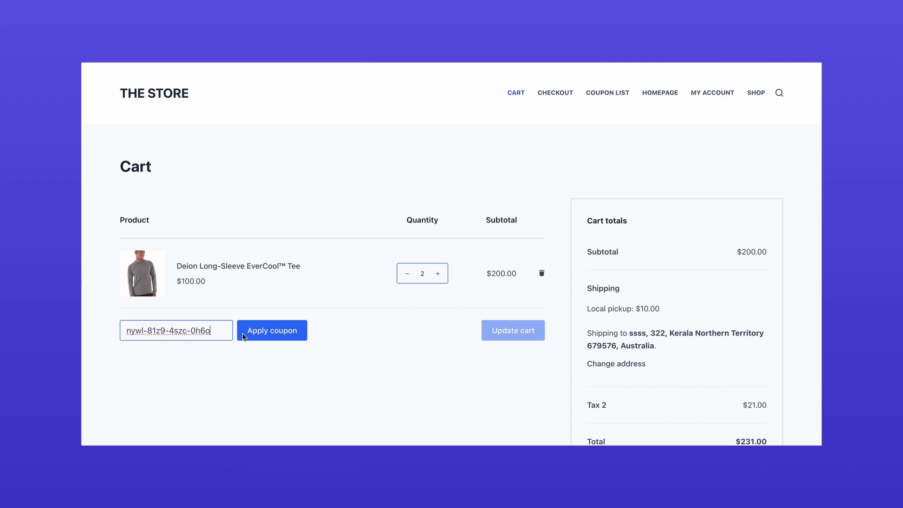
click(258, 345)
Check the gift card's remaining $769.00 balance in Check Your Balance using the same code
scroll(253, 337, down, 3)
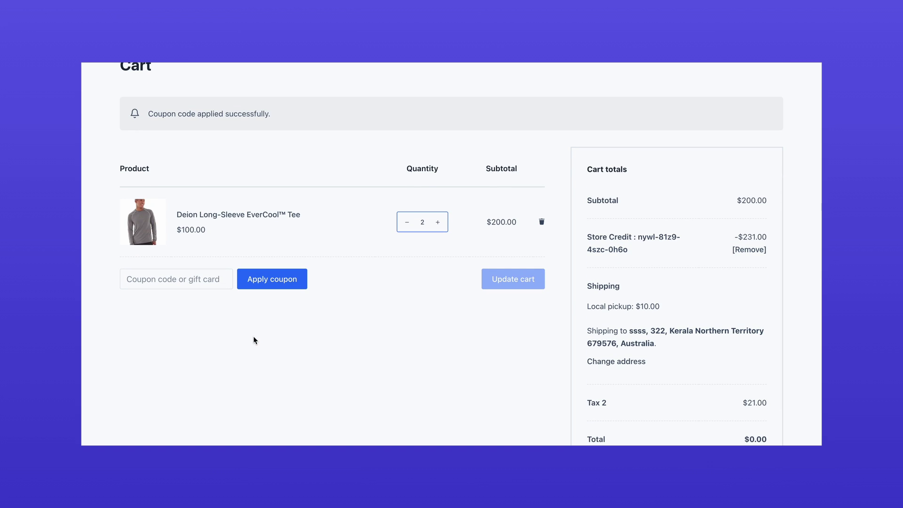
scroll(253, 336, down, 10)
key(Return)
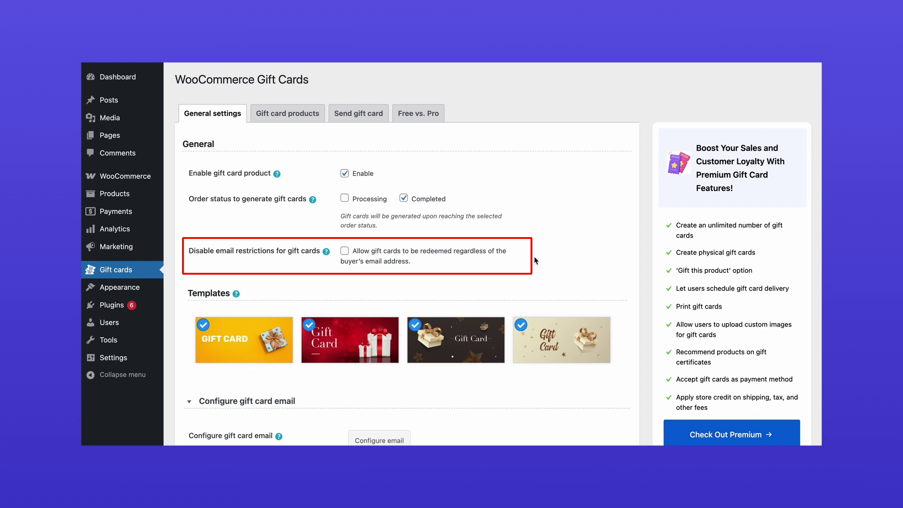
Tick Disable email restrictions so gift cards redeem regardless of the buyer's email
click(344, 251)
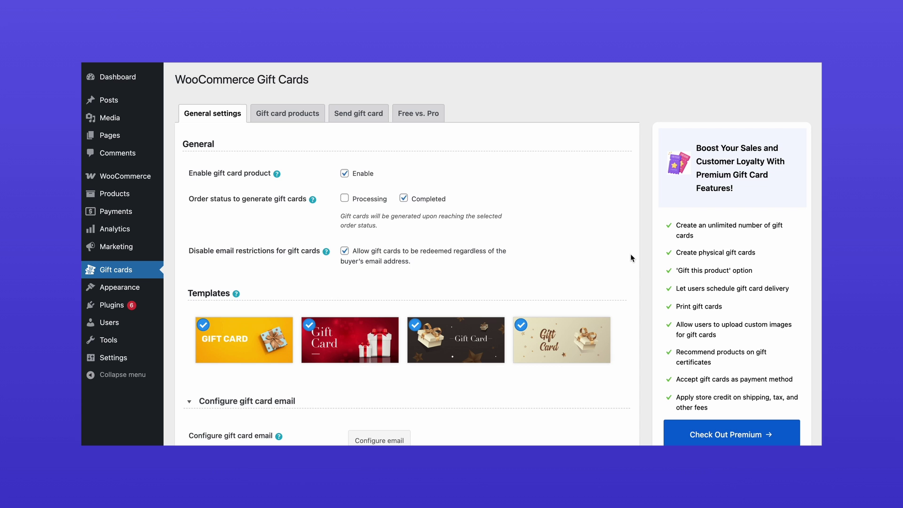
scroll(630, 254, down, 3)
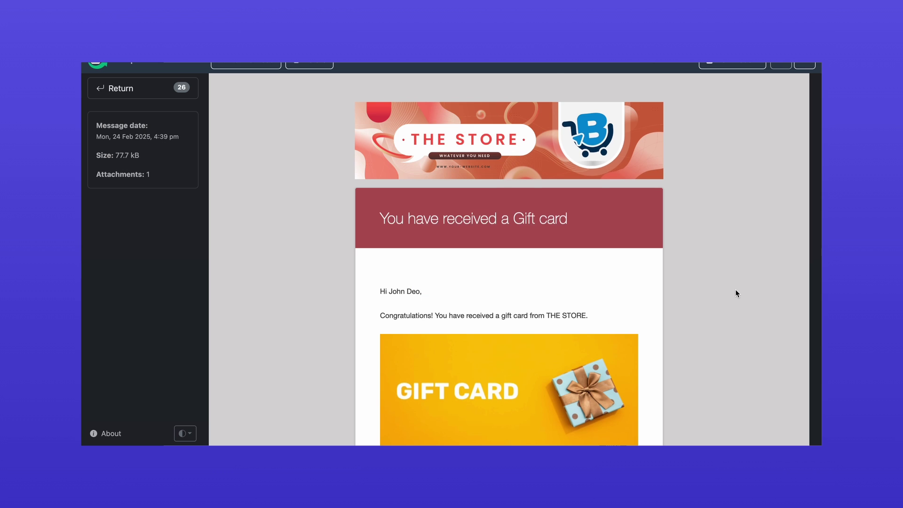
scroll(736, 293, down, 5)
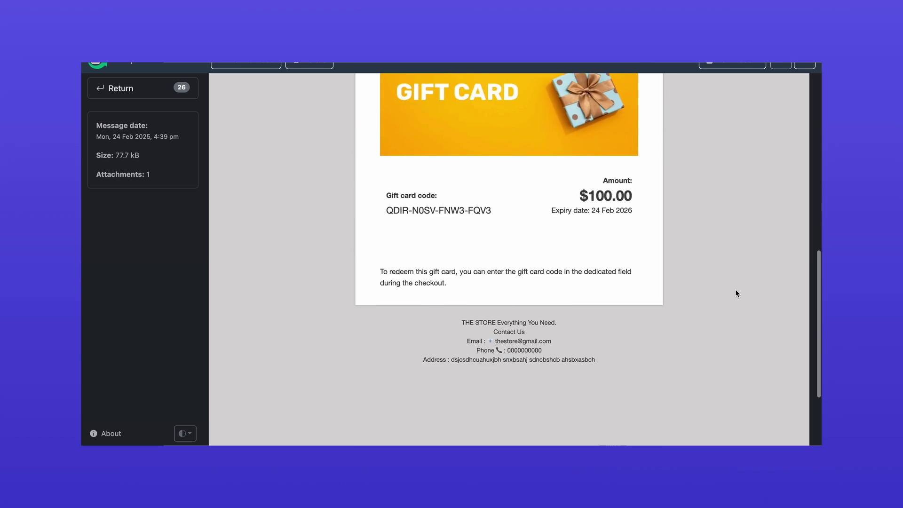
scroll(736, 291, down, 5)
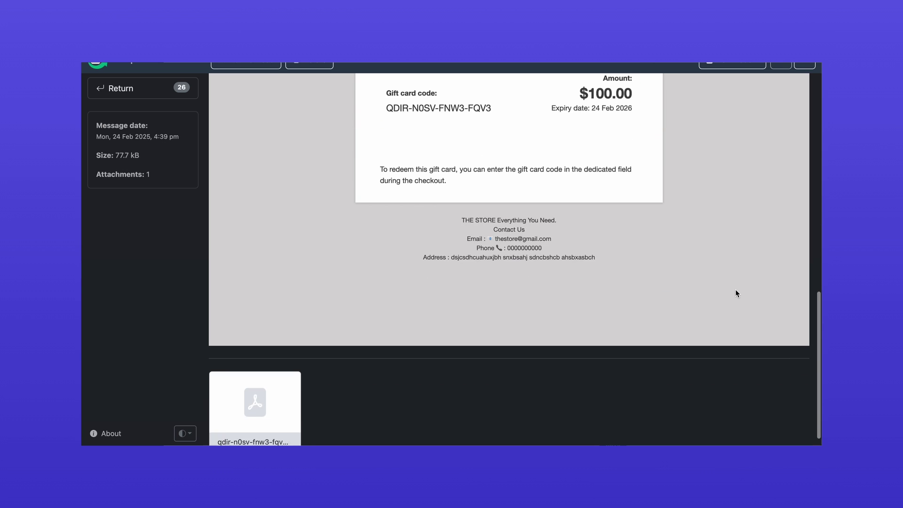
Review the Attach Gift Card as PDF option, which needs the free mPDF add-on
click(266, 403)
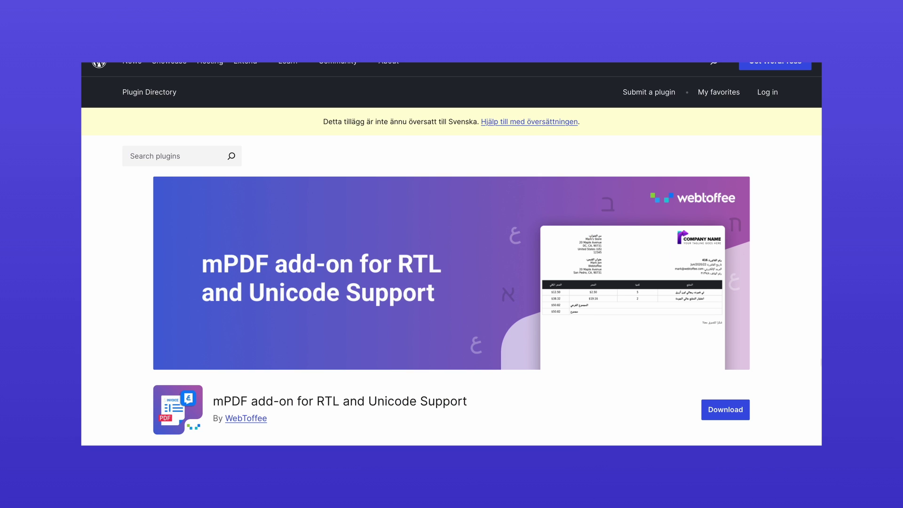
scroll(452, 254, down, 4)
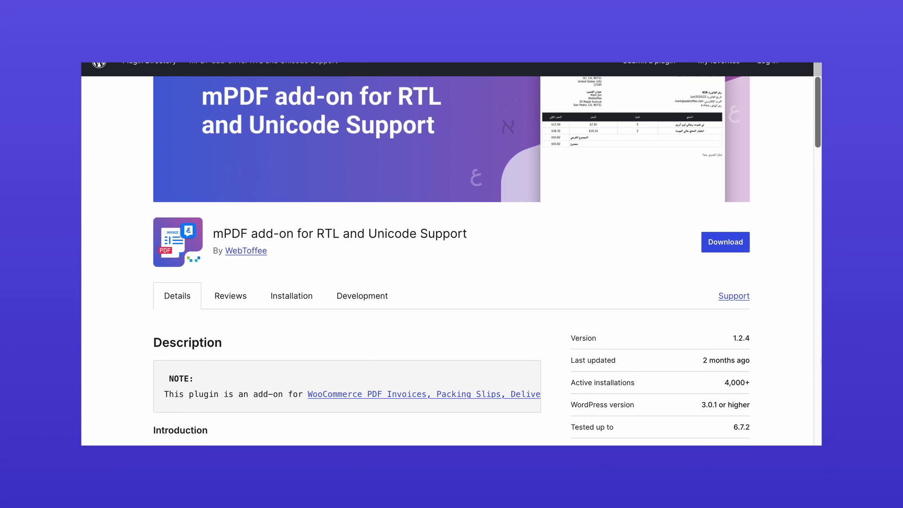
scroll(451, 254, down, 2)
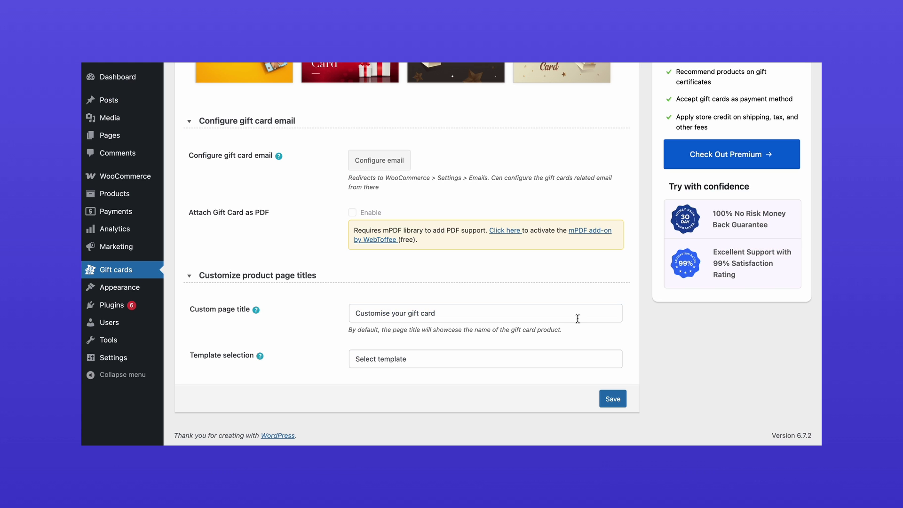
Replace the Custom page title text with 'Gift Card' and save the gift card settings
triple_click(578, 319)
text(Gift )
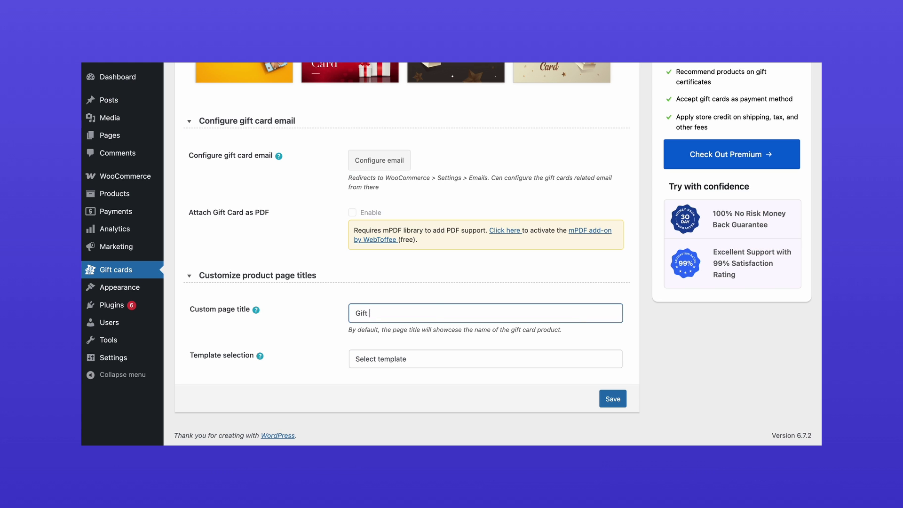
text(Card)
click(637, 322)
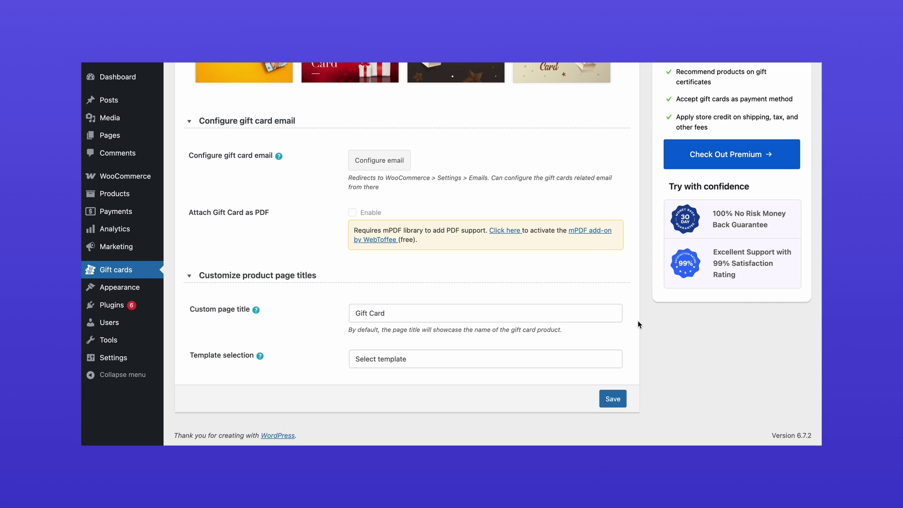
click(613, 399)
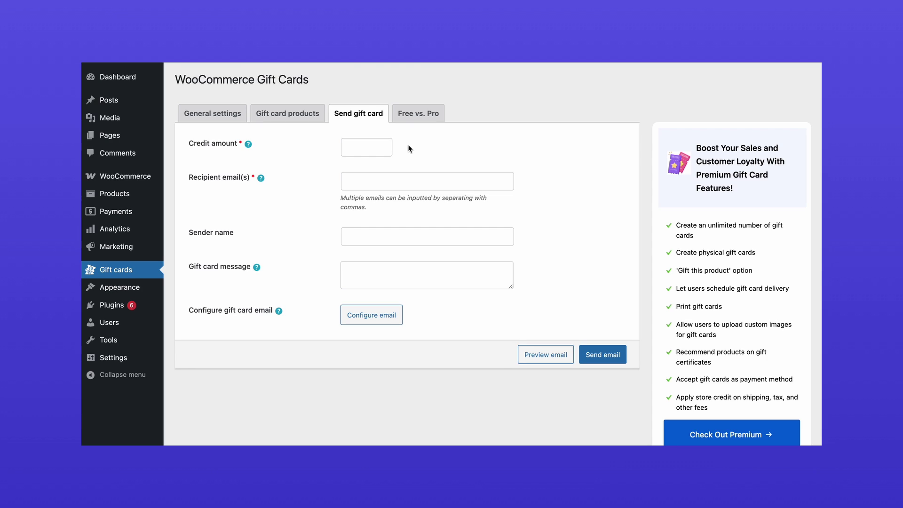
Email a 1000-credit gift card to the recipient with sender name and message 'Thank you for being a valued customers'
click(379, 146)
text(1000)
click(349, 181)
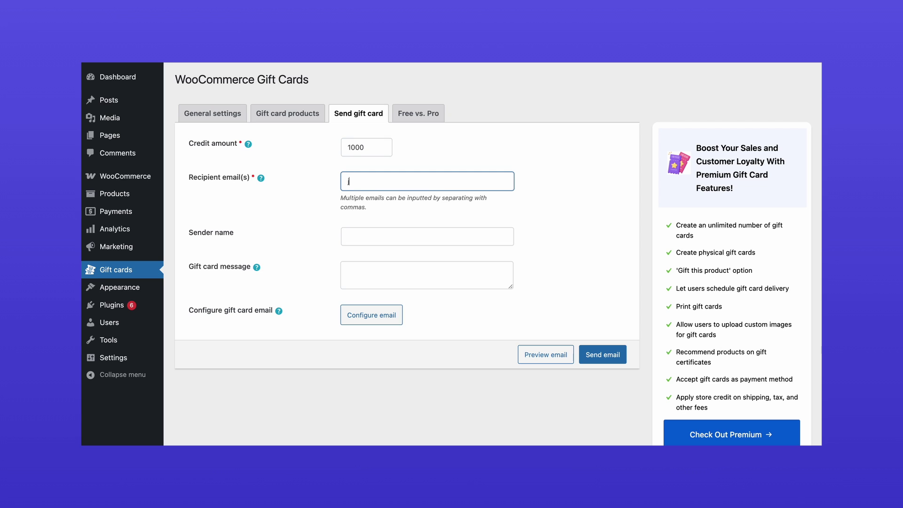
click(350, 236)
text(John Deo)
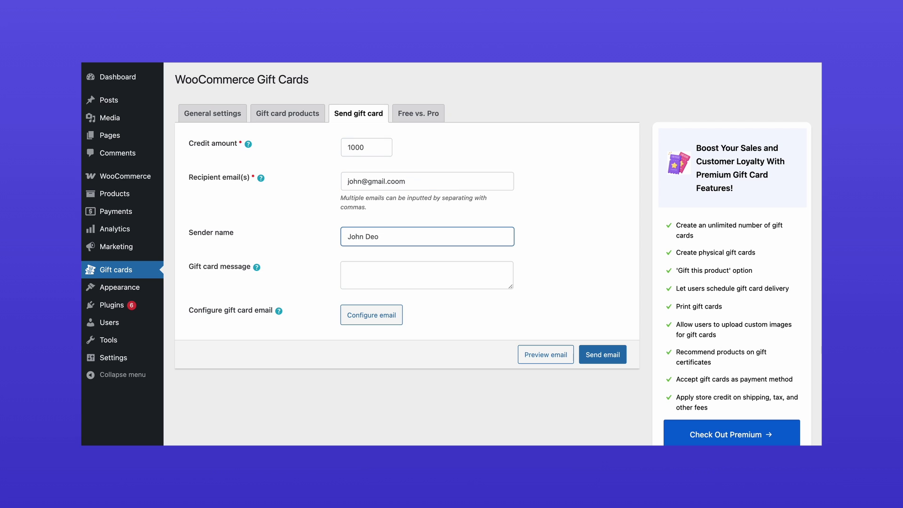
click(357, 272)
text(Thank you for being a valued customers)
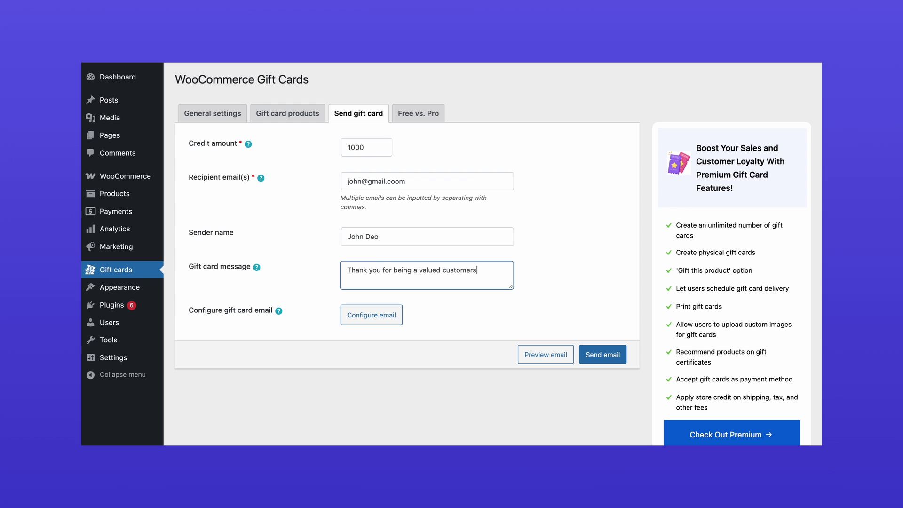
click(621, 362)
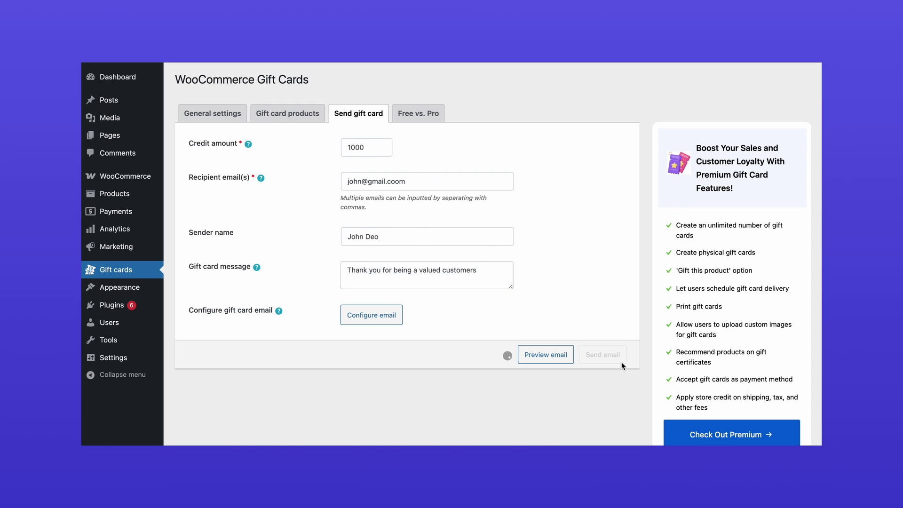